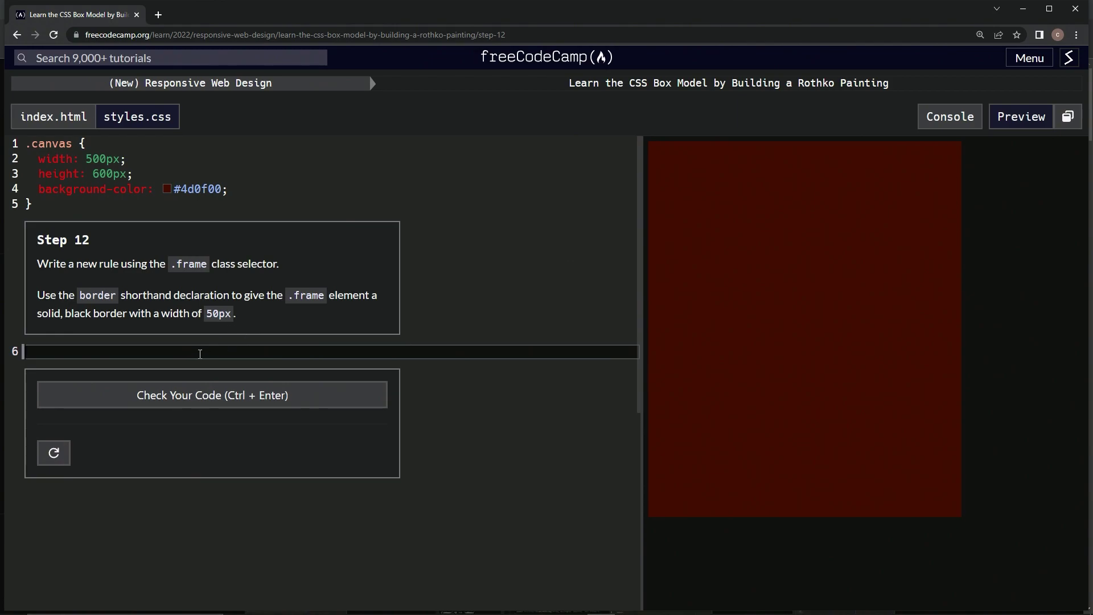
pyautogui.write('.frame')
pyautogui.write(' {')
# Open a line inside the .frame rule and delete mistyped characters before the border property.
pyautogui.press('Return')
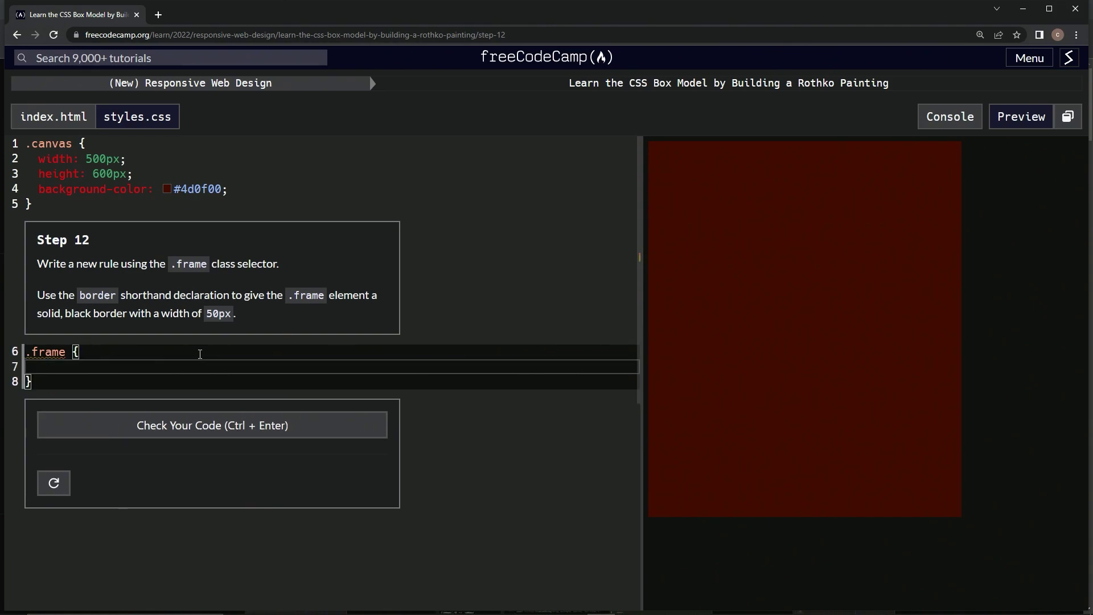
pyautogui.write('boir')
pyautogui.press('BackSpace')
pyautogui.press('BackSpace')
pyautogui.write('d')
pyautogui.press('BackSpace')
pyautogui.write('rder:')
pyautogui.write(' 50px')
pyautogui.write(' black')
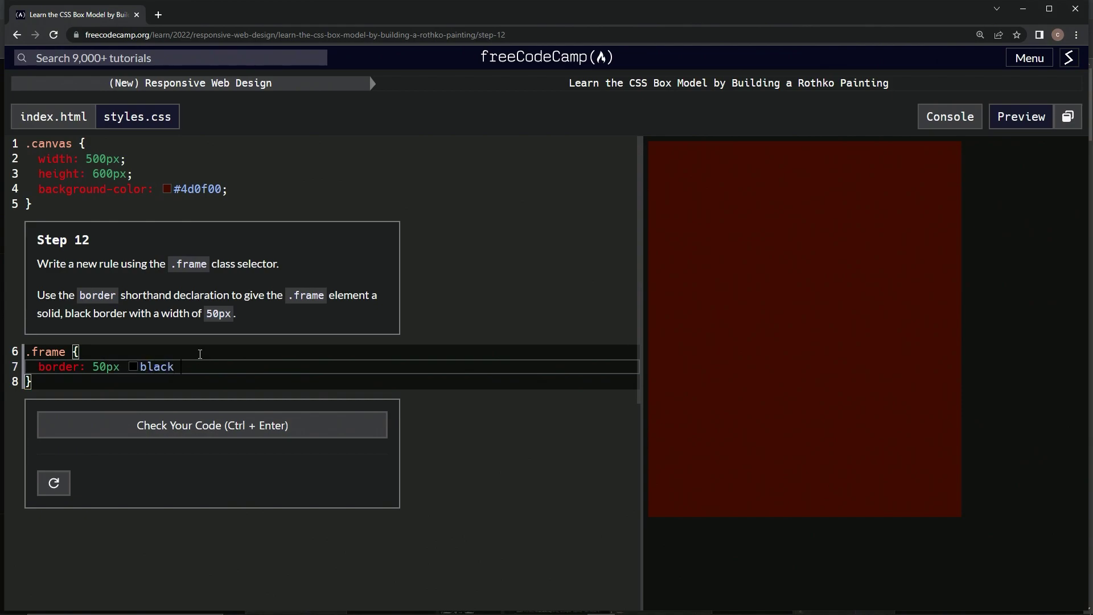
pyautogui.write(' solid')
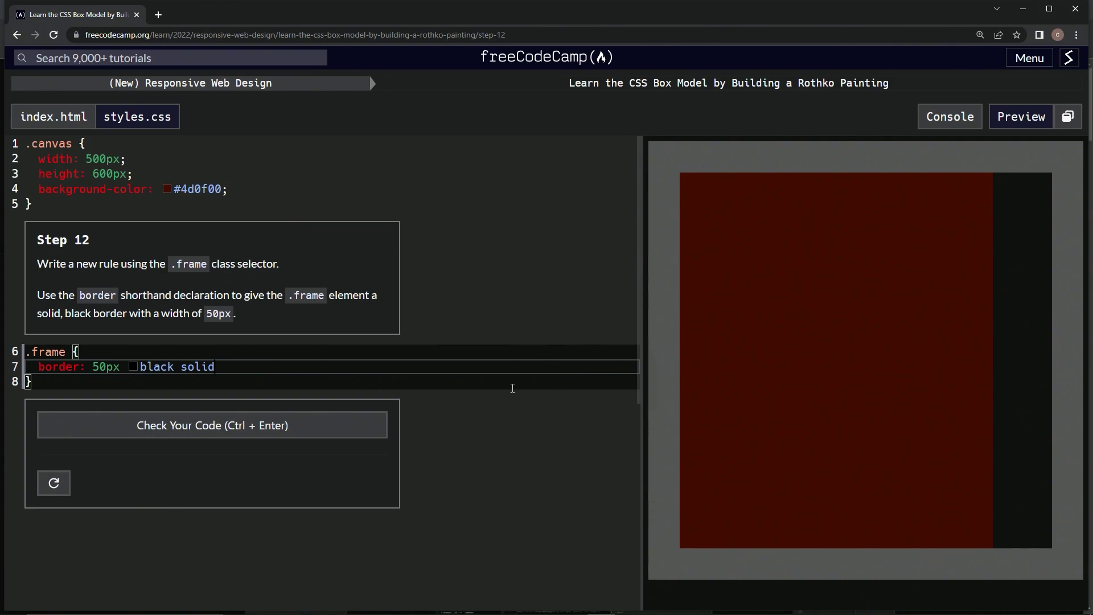
# Check the .frame border rule, then submit the passing code and advance to Step 13.
pyautogui.click(205, 428)
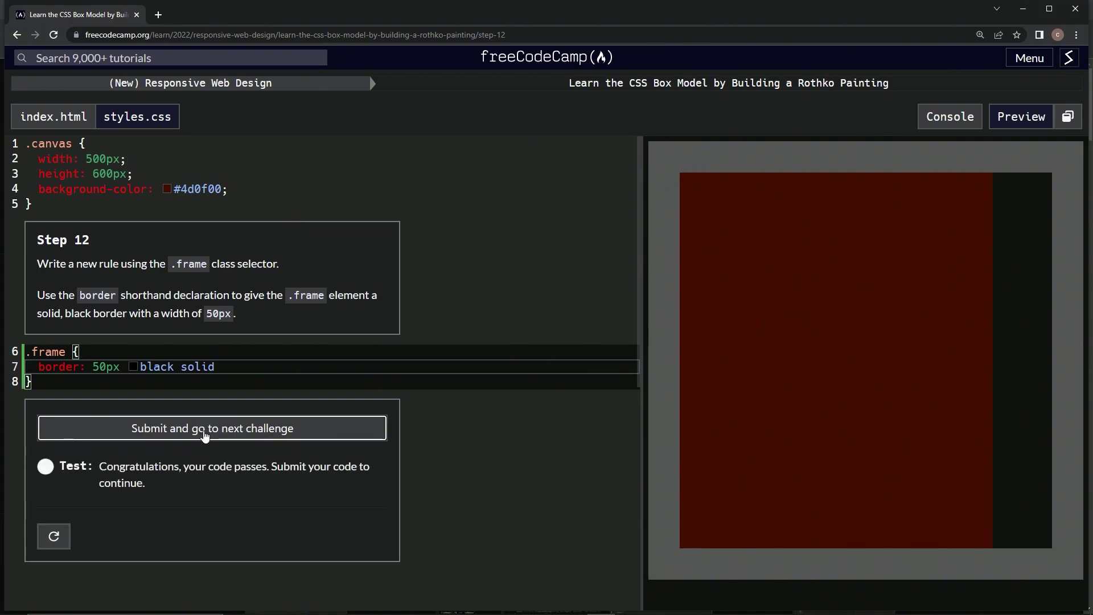
pyautogui.click(179, 428)
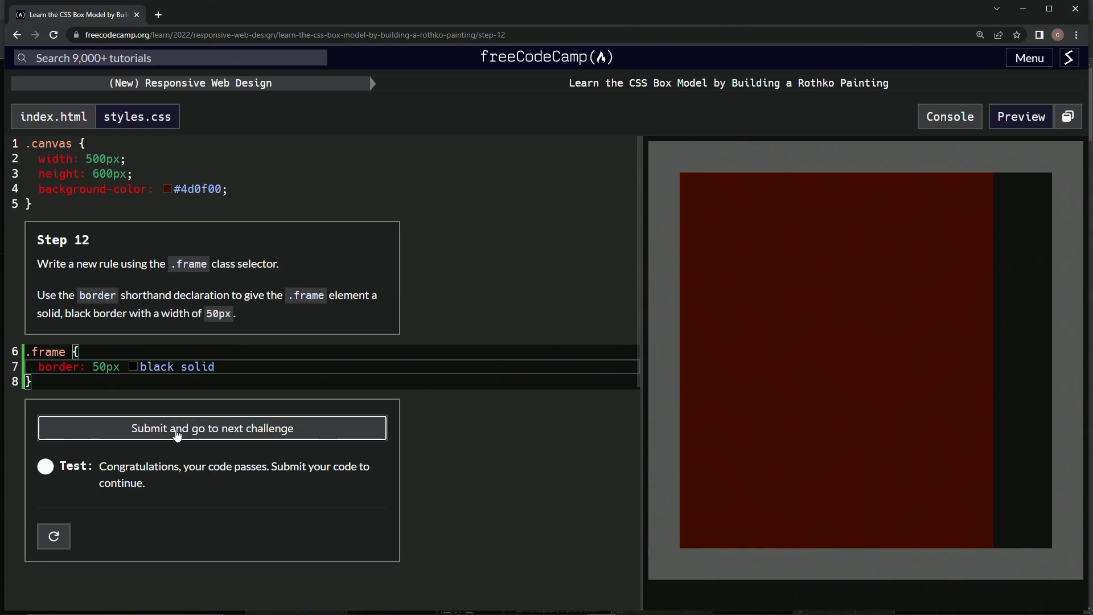